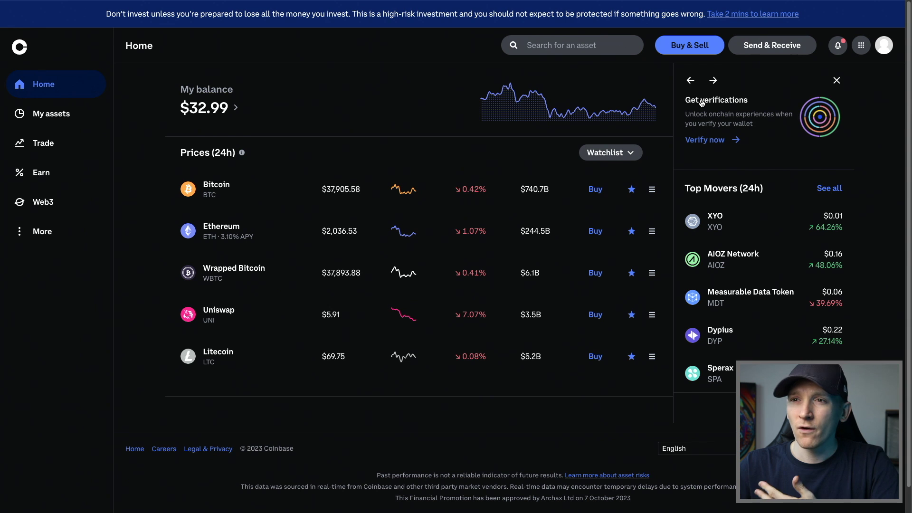
# - Set up a full 18.24 USD Bitcoin send awaiting a recipient, and open Binance's wallet funding options
pyautogui.click(765, 46)
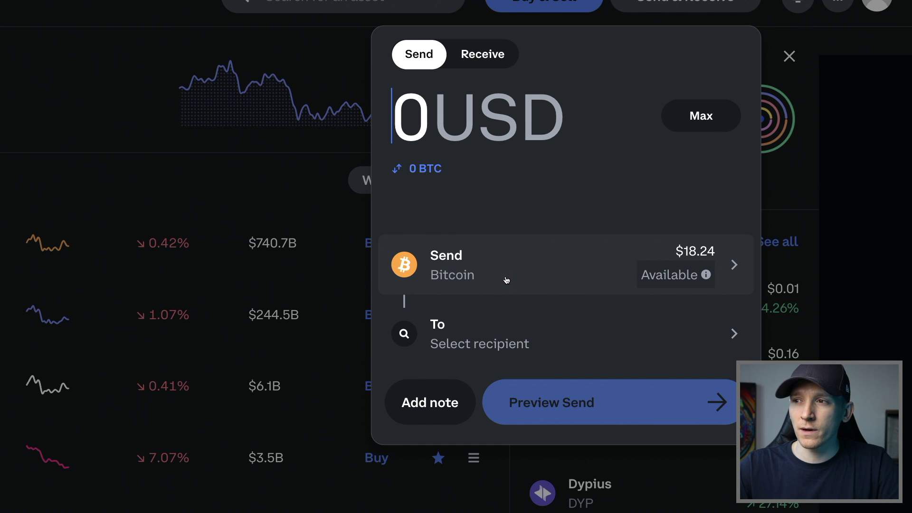
pyautogui.click(705, 121)
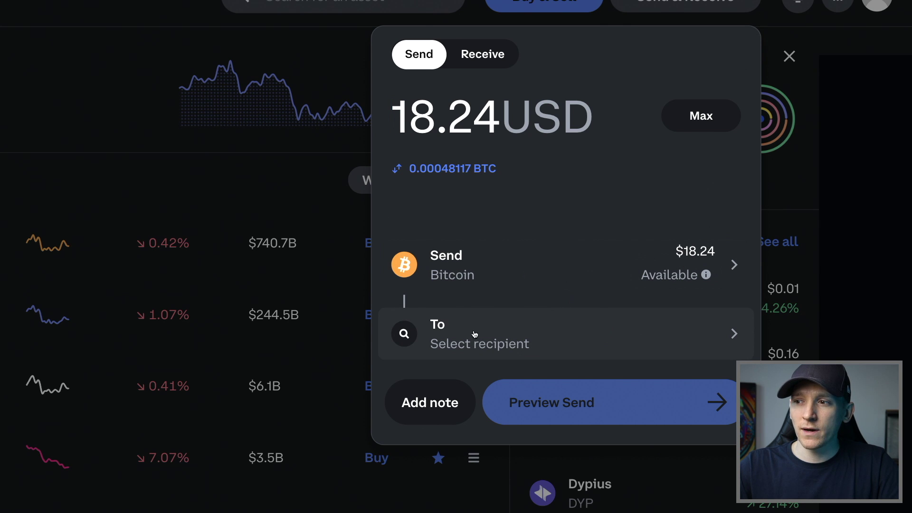
pyautogui.click(519, 335)
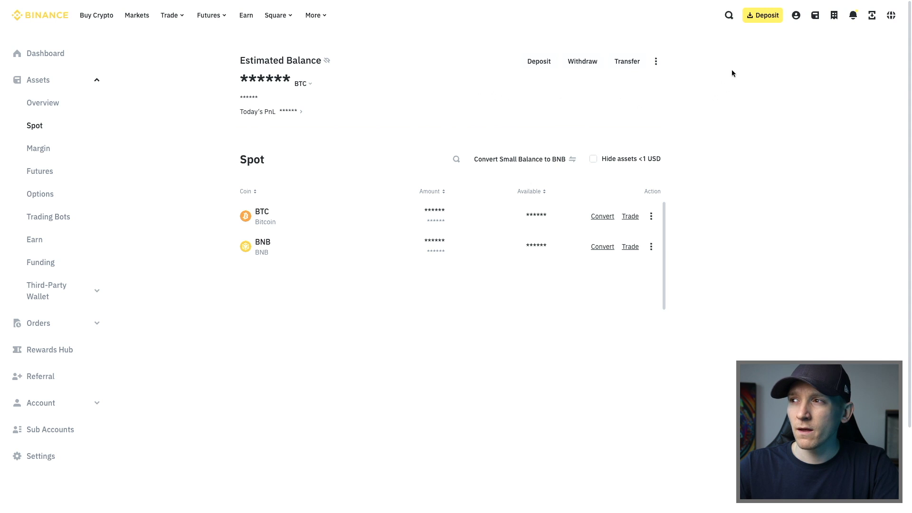
pyautogui.click(759, 18)
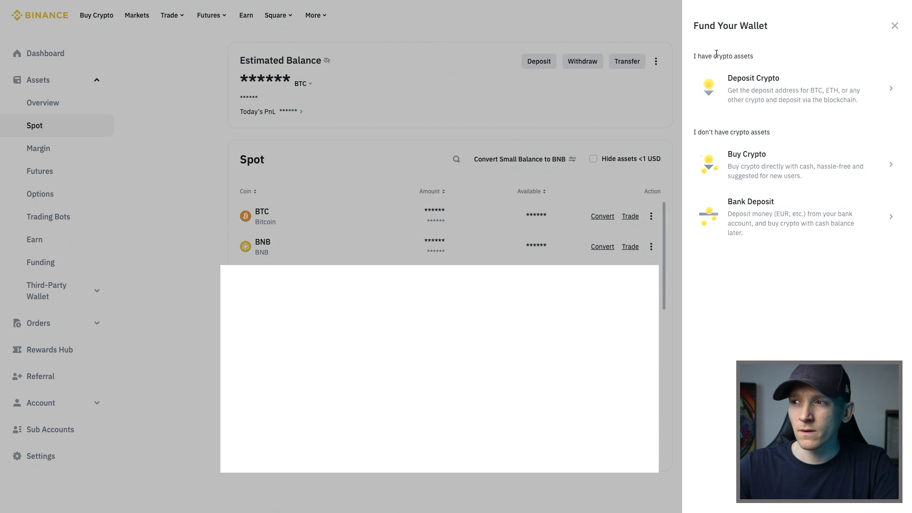
# - Copy Binance's BTC deposit address, with BTC as the coin and BTC as the network
pyautogui.click(759, 87)
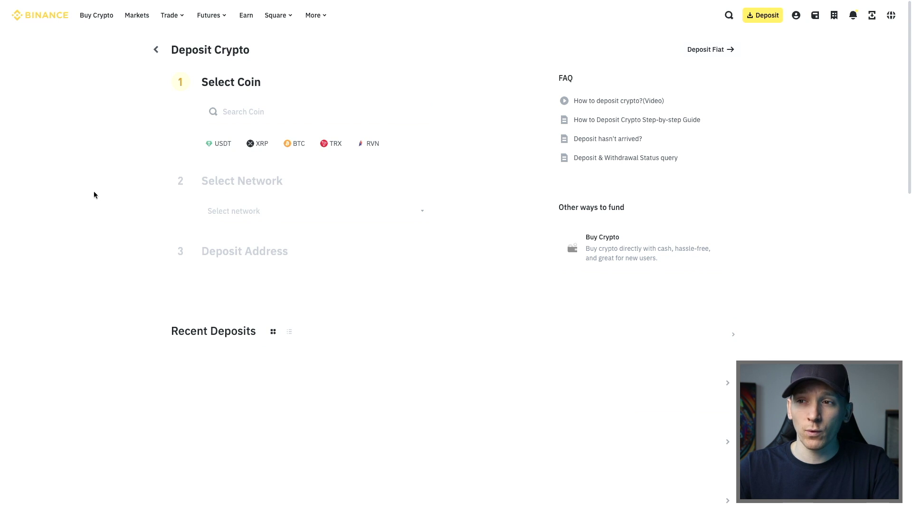
pyautogui.click(296, 147)
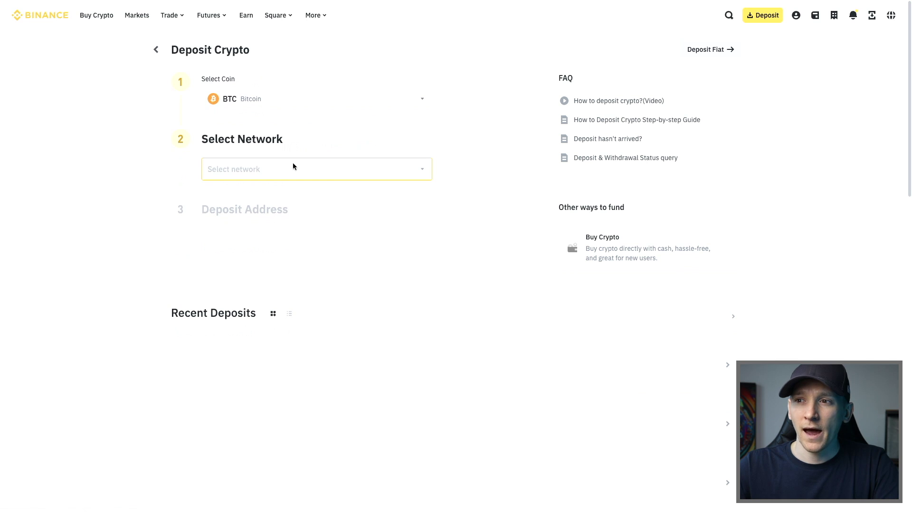
pyautogui.click(265, 170)
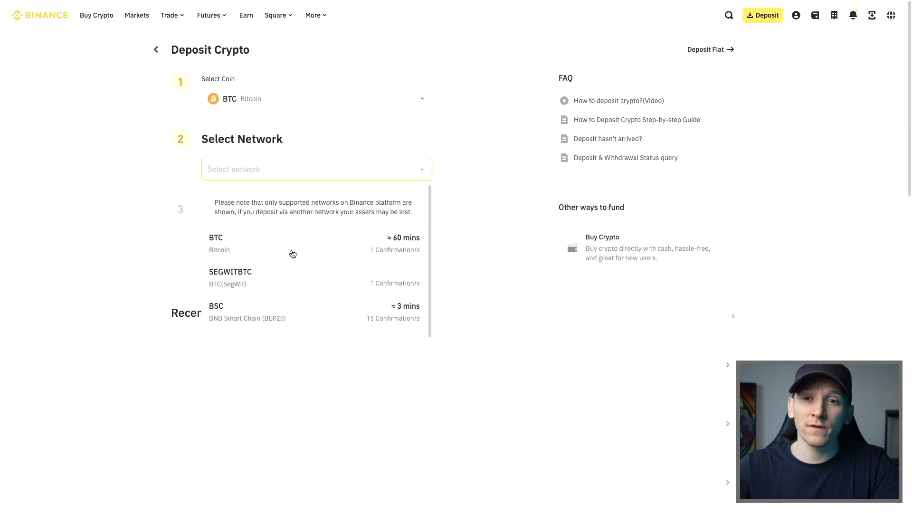
pyautogui.scroll(-1, 296, 305)
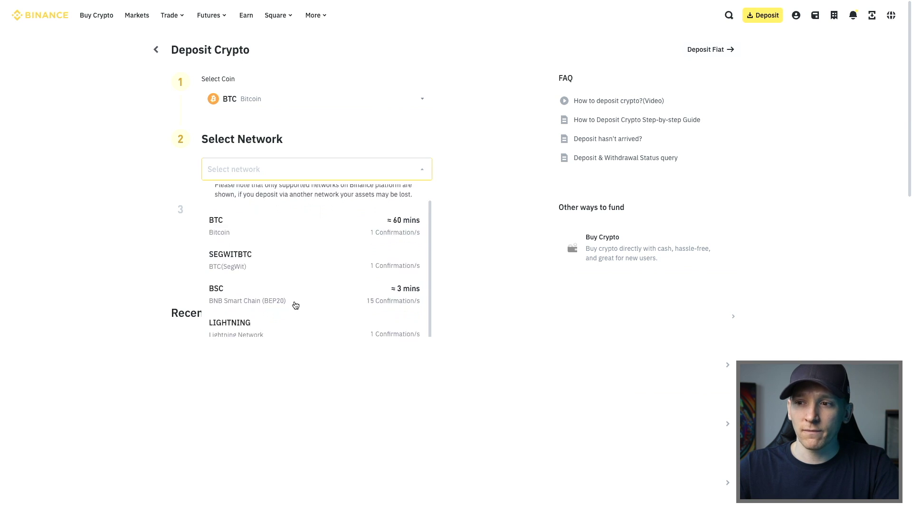
pyautogui.scroll(-1, 295, 305)
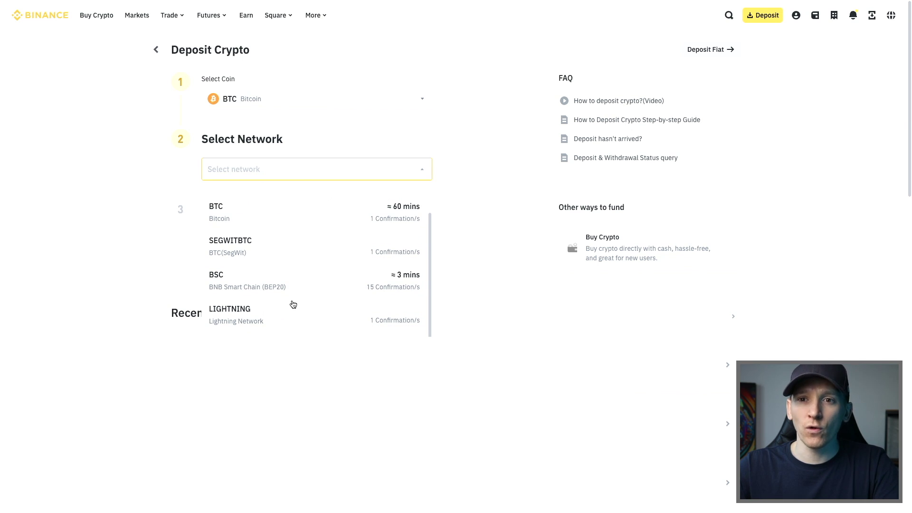
pyautogui.scroll(1, 293, 304)
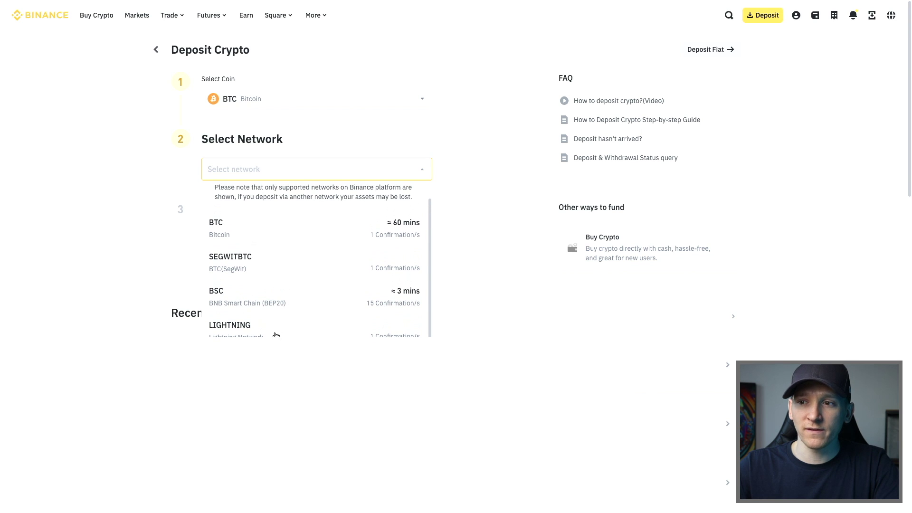
pyautogui.scroll(1, 239, 260)
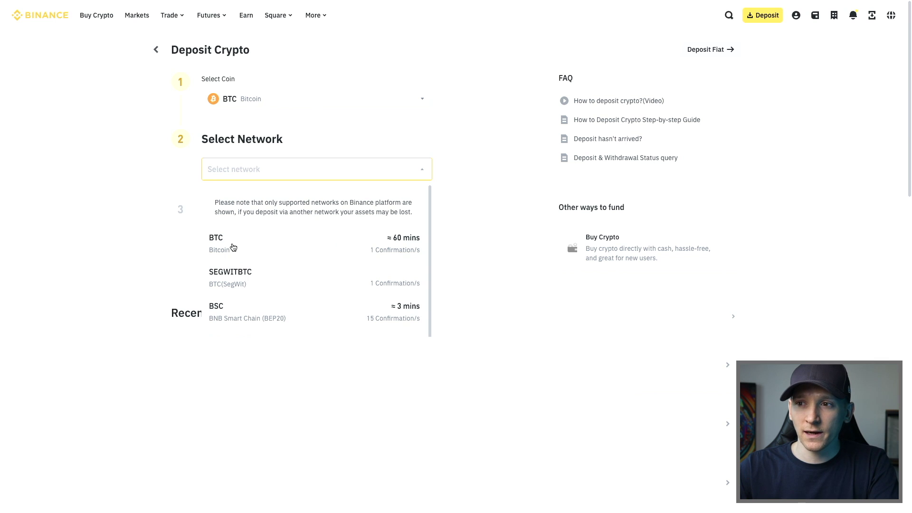
pyautogui.click(233, 246)
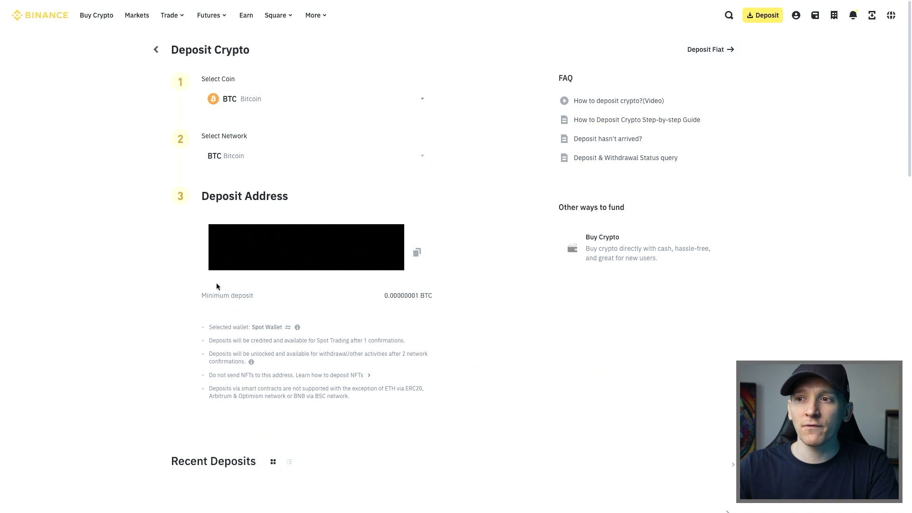
pyautogui.click(422, 252)
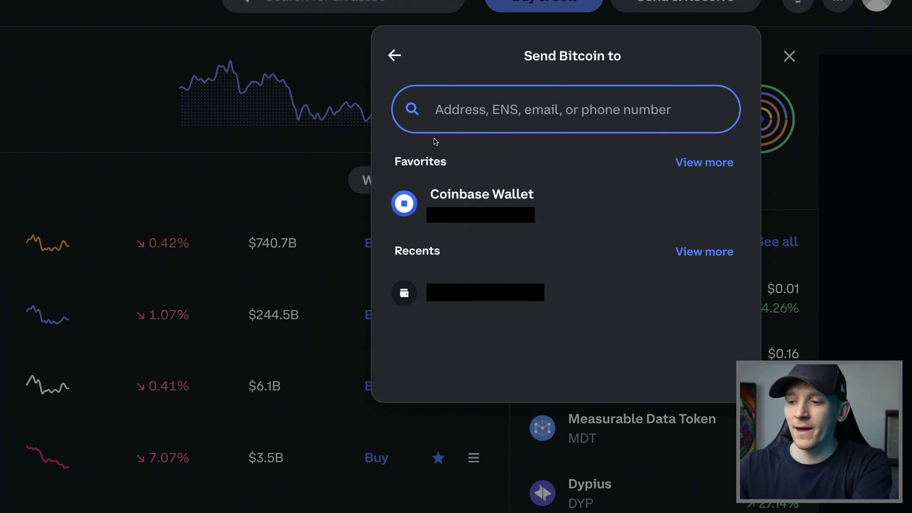
# - Paste the Binance deposit address as the recipient of the 18.24 USD Bitcoin send
pyautogui.hotkey('ctrl', 'v')
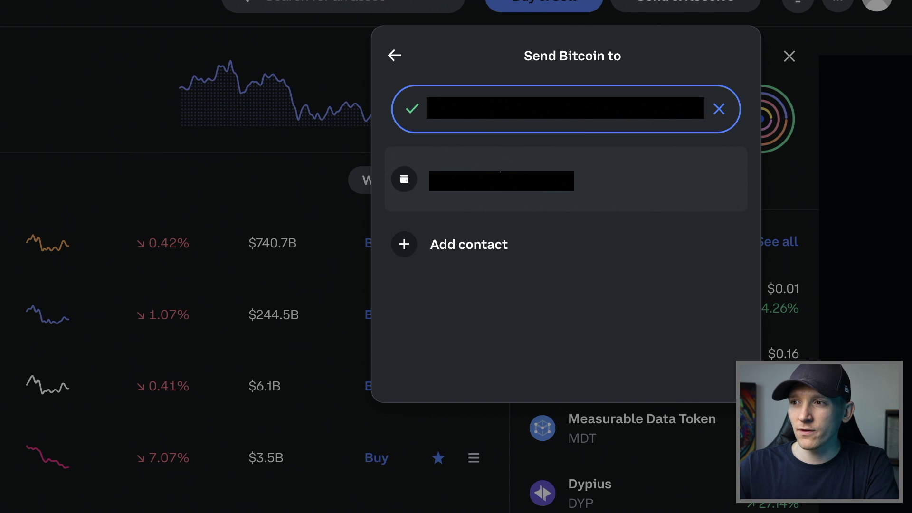
pyautogui.click(486, 181)
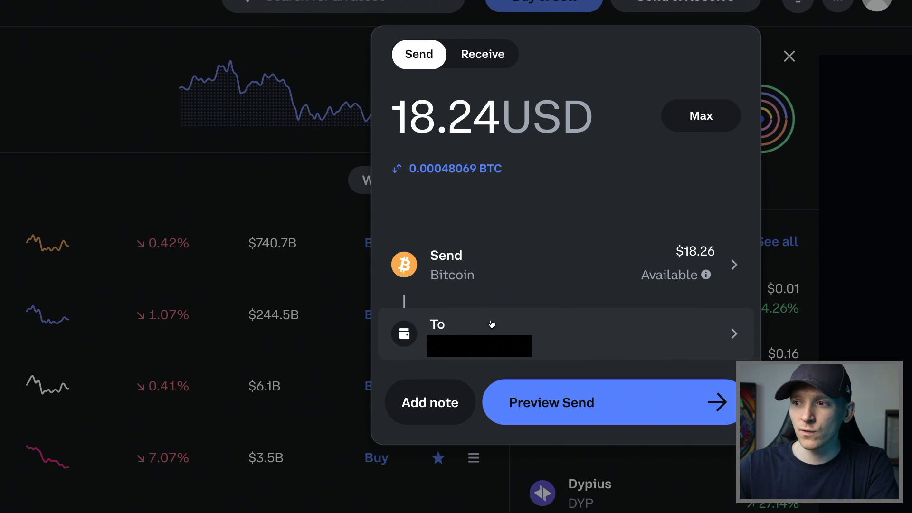
# - Preview and complete the Bitcoin send, then bring up the Bitcoin/Ethereum asset choice
pyautogui.click(609, 400)
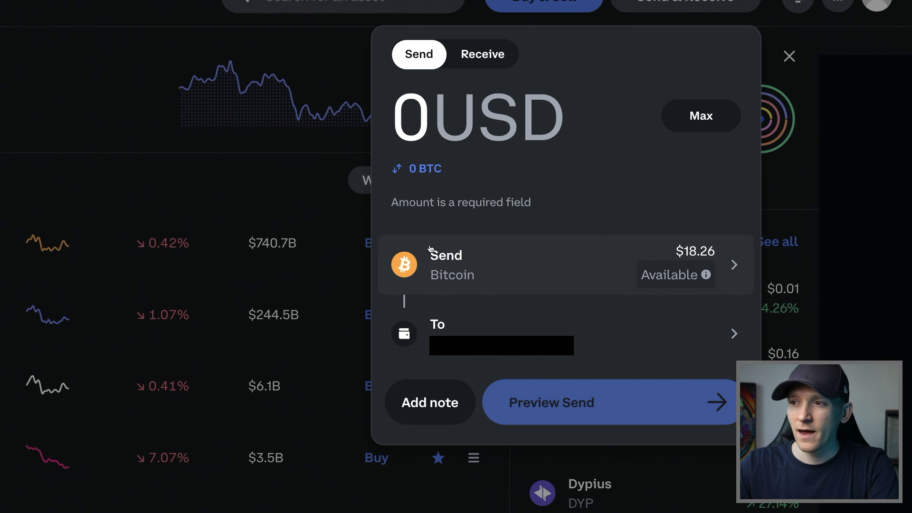
pyautogui.click(462, 269)
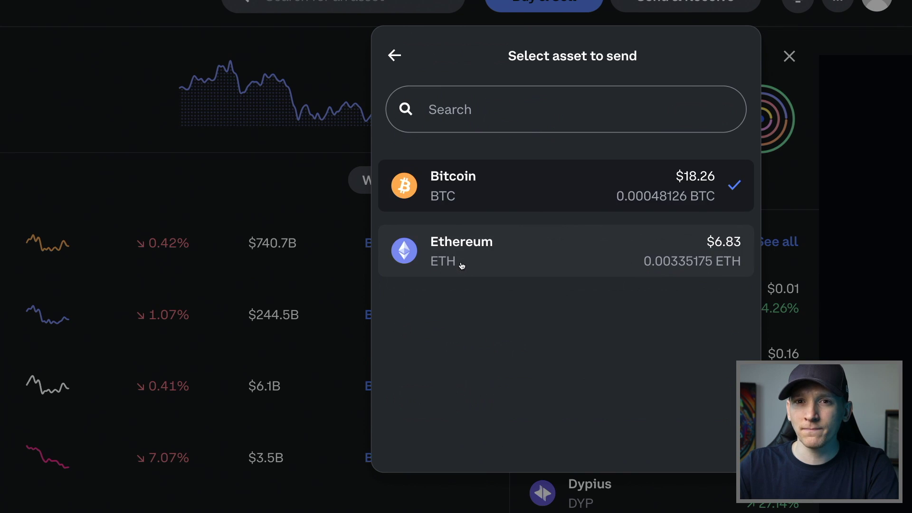
# - Switch to Ethereum and send the full 6.83 USD (0.00335077 ETH) balance, ready for a recipient
pyautogui.click(458, 247)
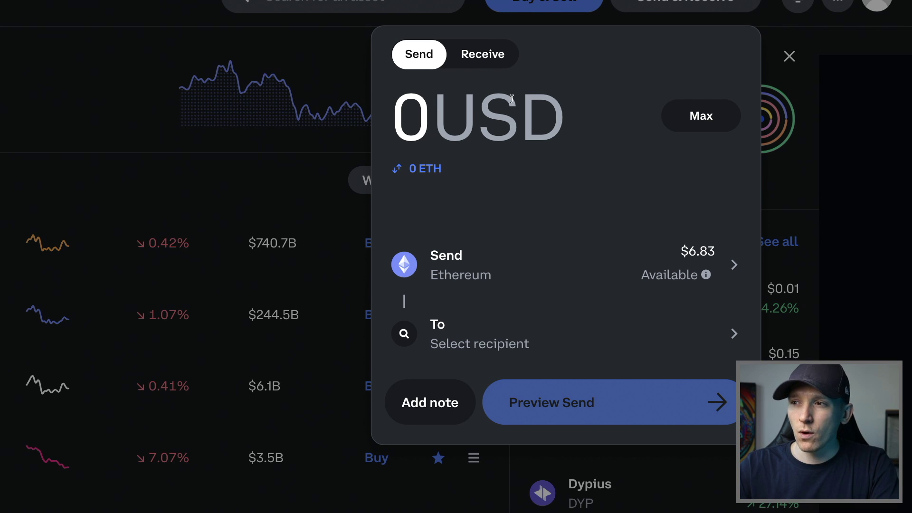
pyautogui.click(695, 122)
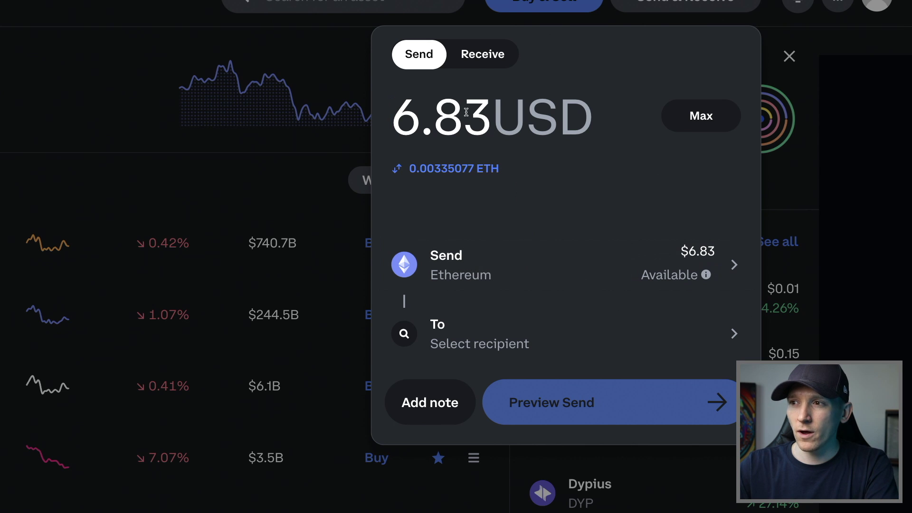
pyautogui.click(471, 337)
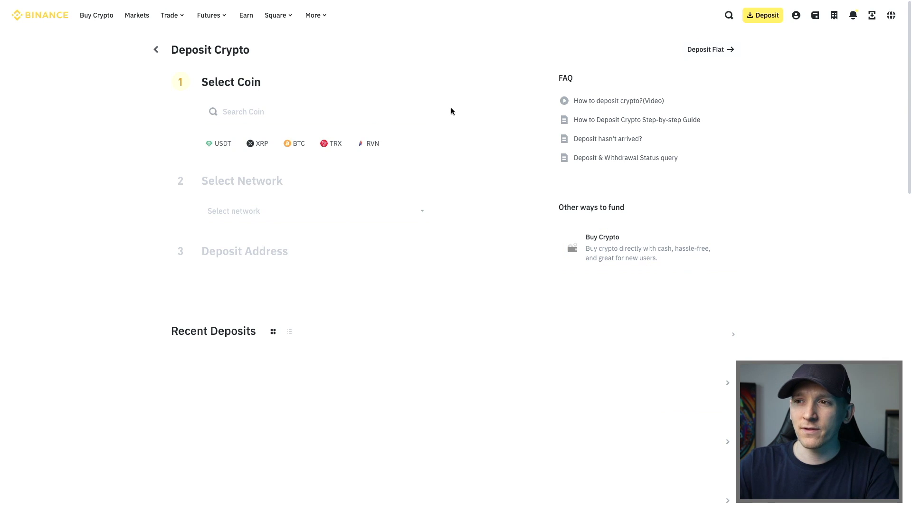
# - Search 'eth' and pick ETH Ethereum as Binance's deposit coin, showing its network options
pyautogui.click(285, 115)
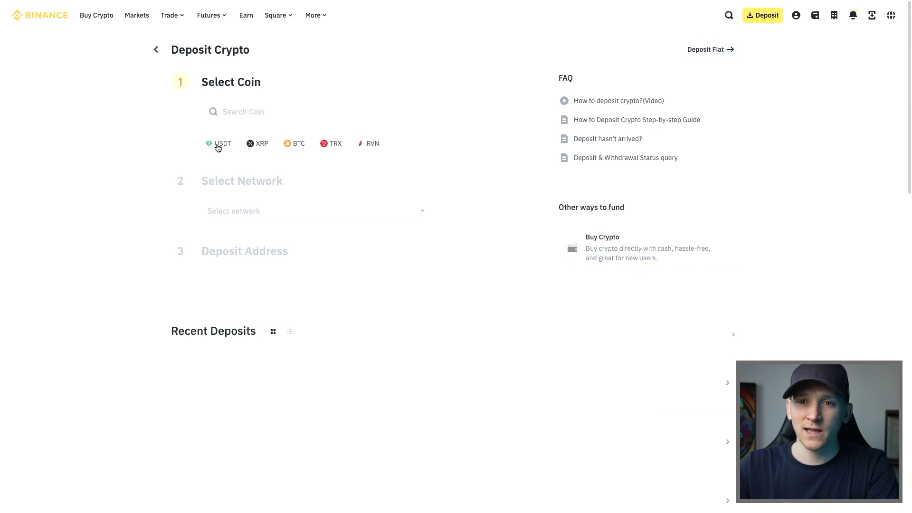
pyautogui.click(236, 119)
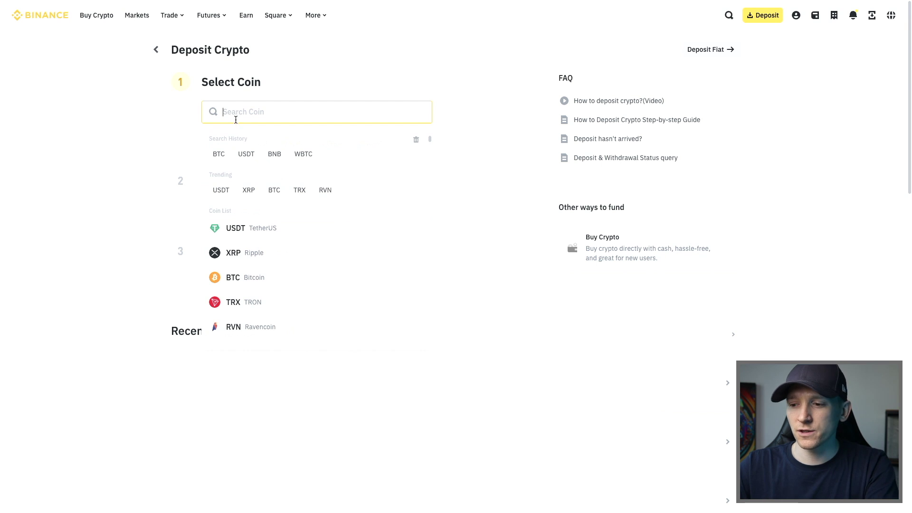
pyautogui.write('eth')
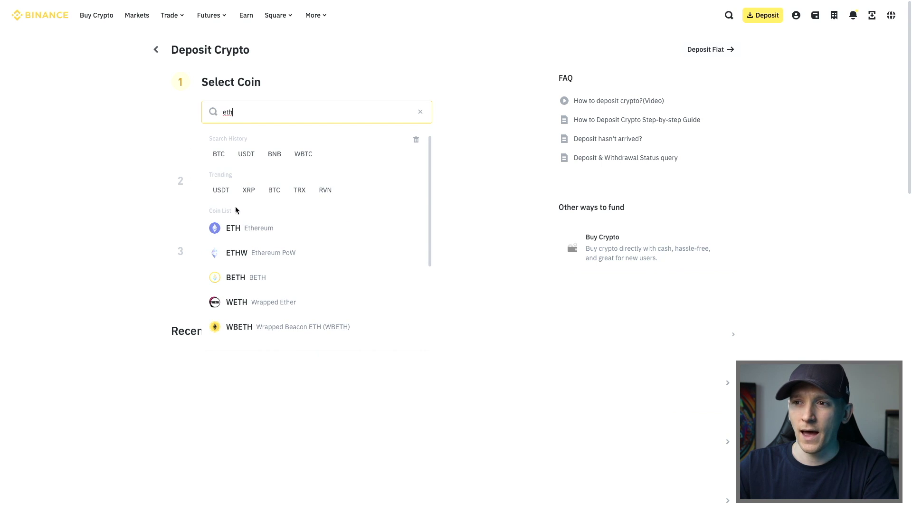
pyautogui.click(245, 229)
pyautogui.click(246, 172)
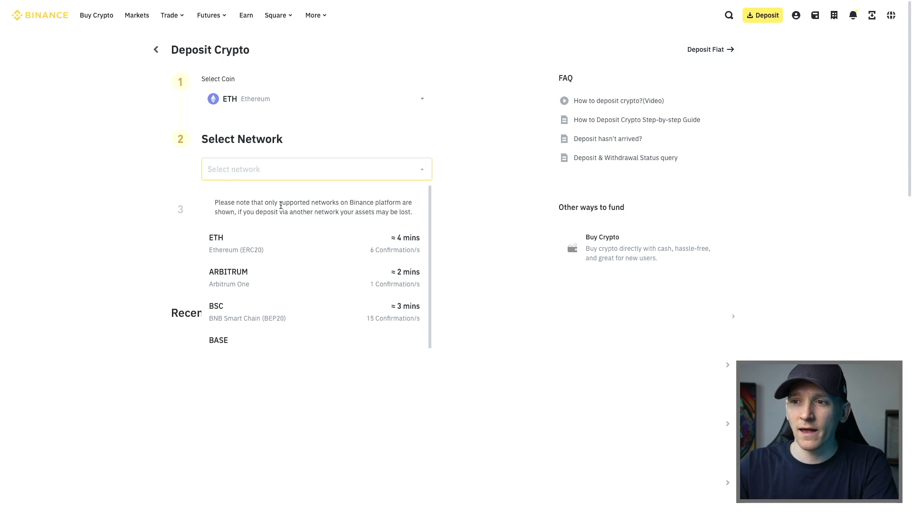
# - Choose the ETH (ERC20) network, dismiss the warning, and paste its copied deposit address into Coinbase
pyautogui.click(227, 241)
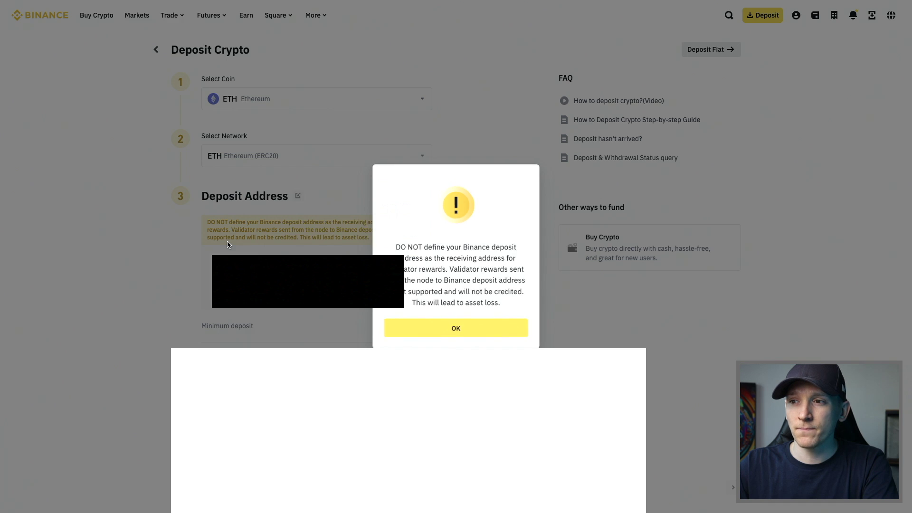
pyautogui.click(417, 331)
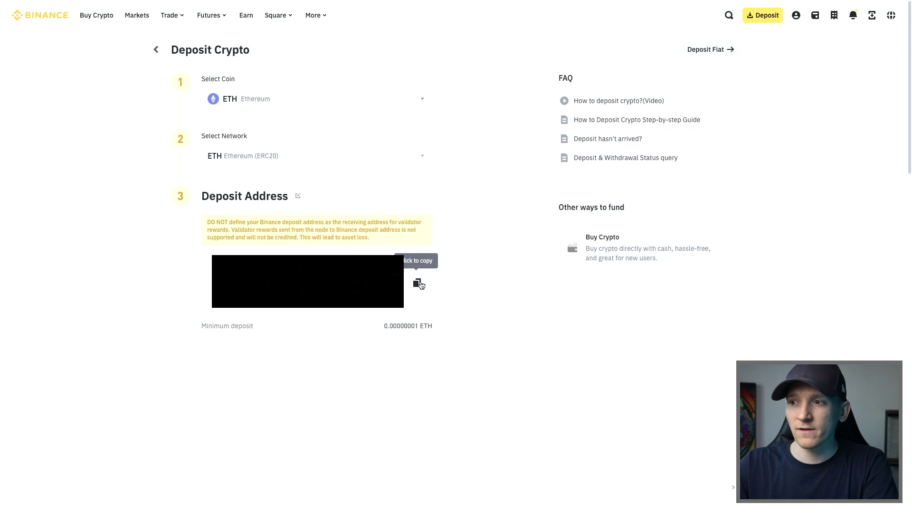
pyautogui.click(417, 284)
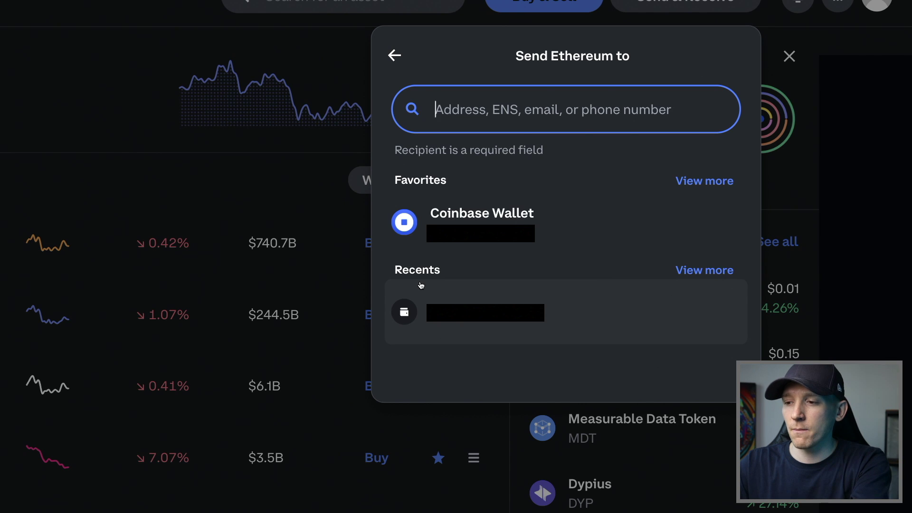
pyautogui.hotkey('ctrl', 'v')
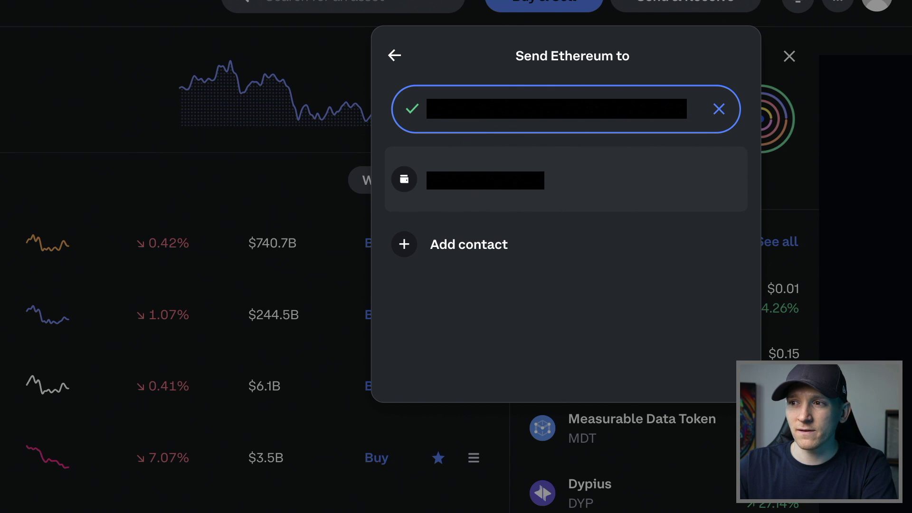
# - Use the pasted Binance address and preview the $5.50 ETH send with its $1.33 network fee
pyautogui.click(436, 183)
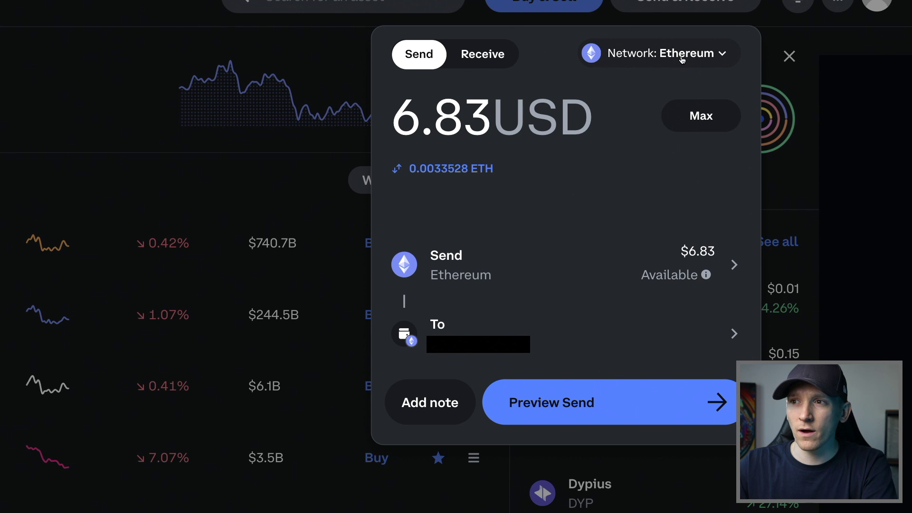
pyautogui.click(632, 396)
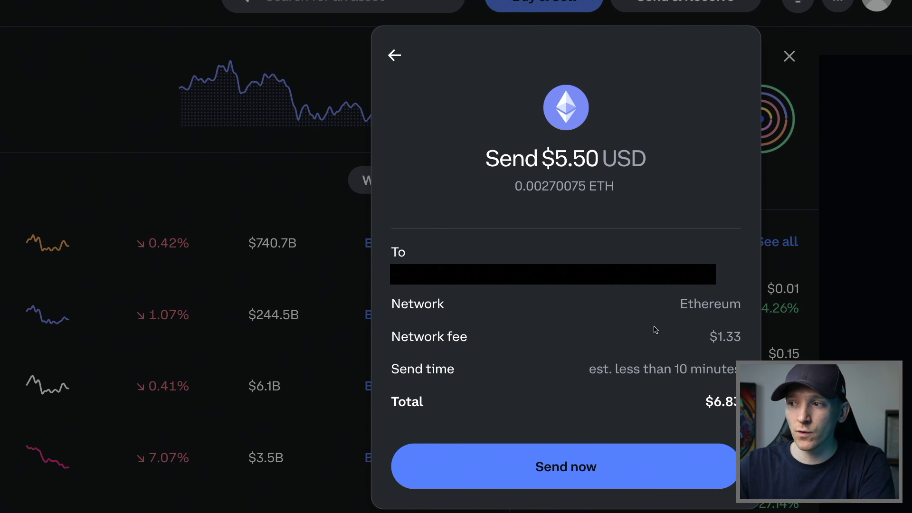
# - Switch the Ethereum send to the Base network, acknowledging the warning and turning it off for the future
pyautogui.click(396, 55)
pyautogui.click(695, 56)
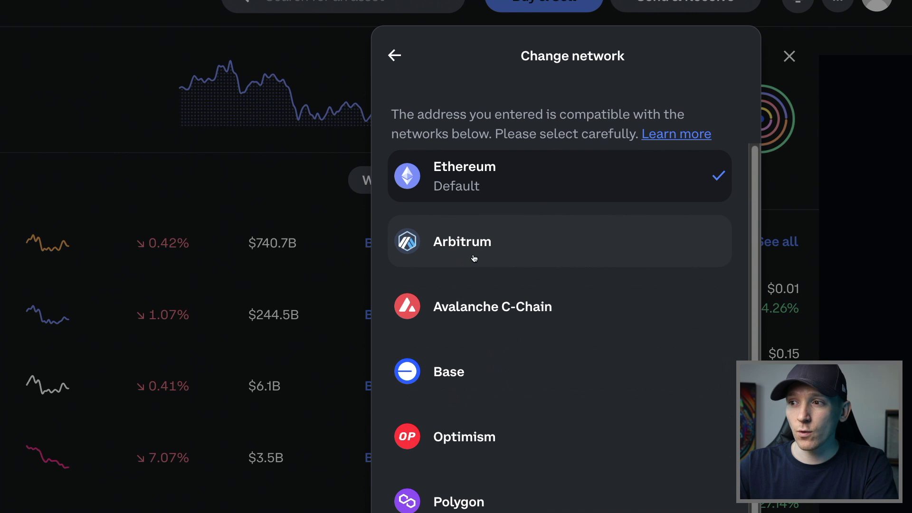
pyautogui.click(446, 384)
pyautogui.click(473, 454)
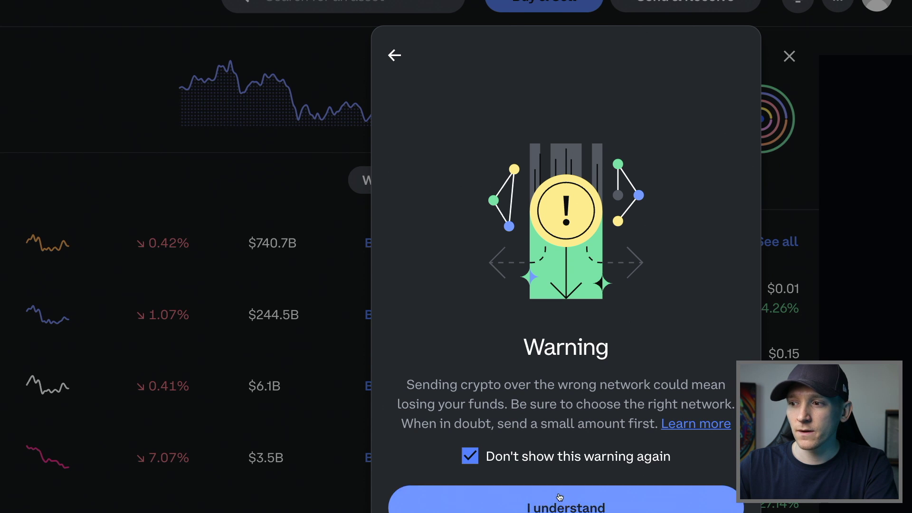
pyautogui.click(565, 497)
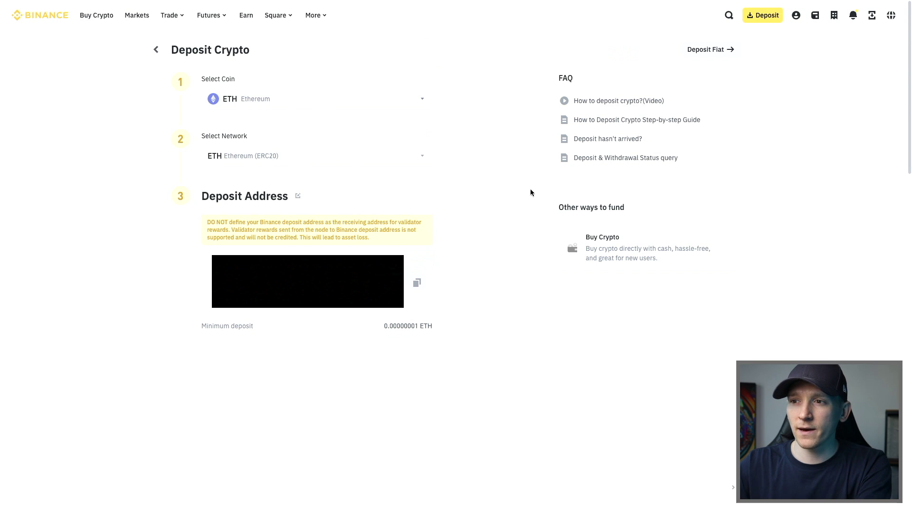
pyautogui.click(268, 158)
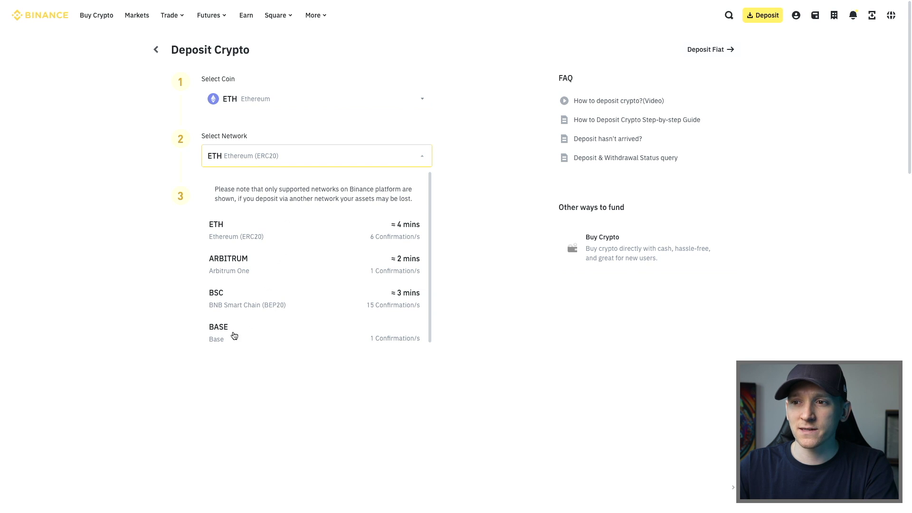
# - Change Binance's ETH deposit network to BASE and copy the new Base deposit address
pyautogui.click(128, 307)
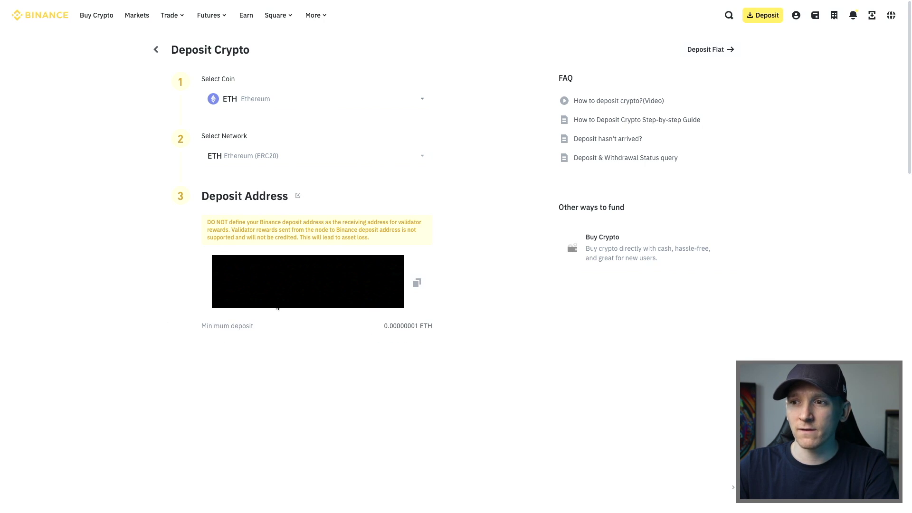
pyautogui.click(260, 152)
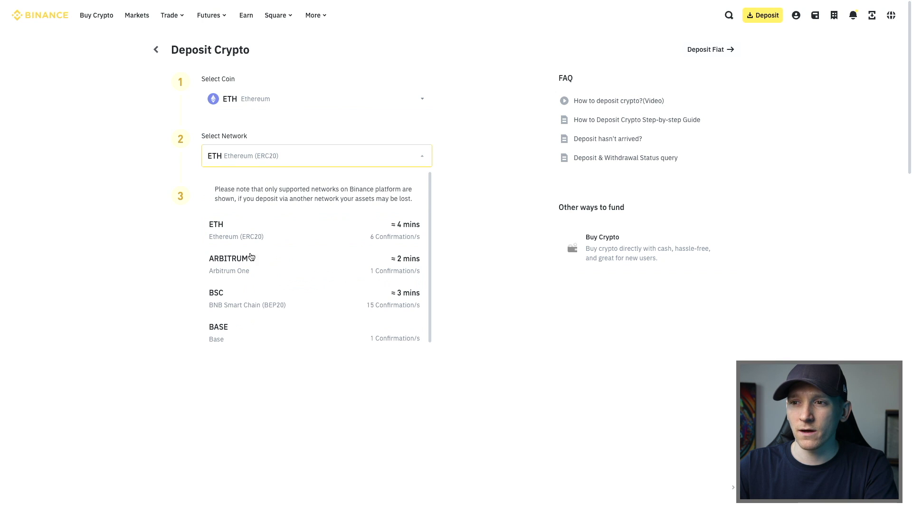
pyautogui.click(243, 331)
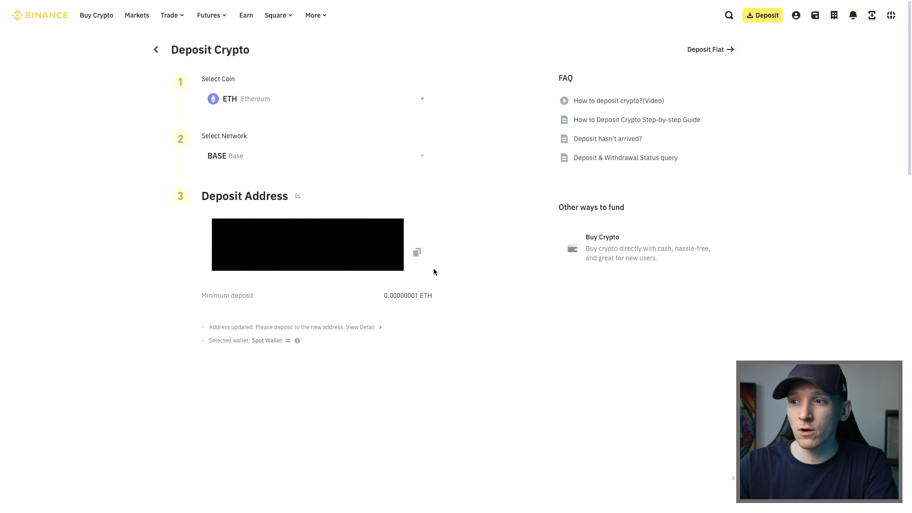
pyautogui.click(417, 252)
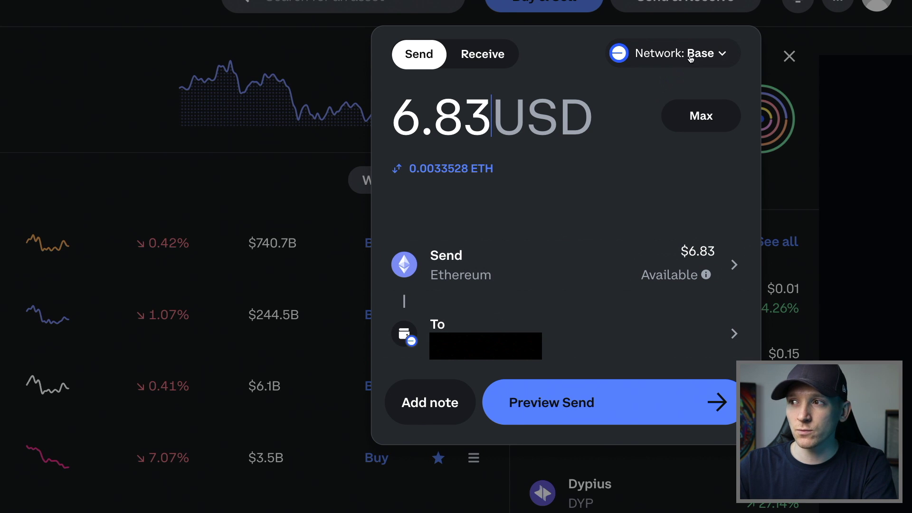
# - Preview the Base send showing $6.75 arriving with a $0.08 fee, then reopen the network choices
pyautogui.click(550, 402)
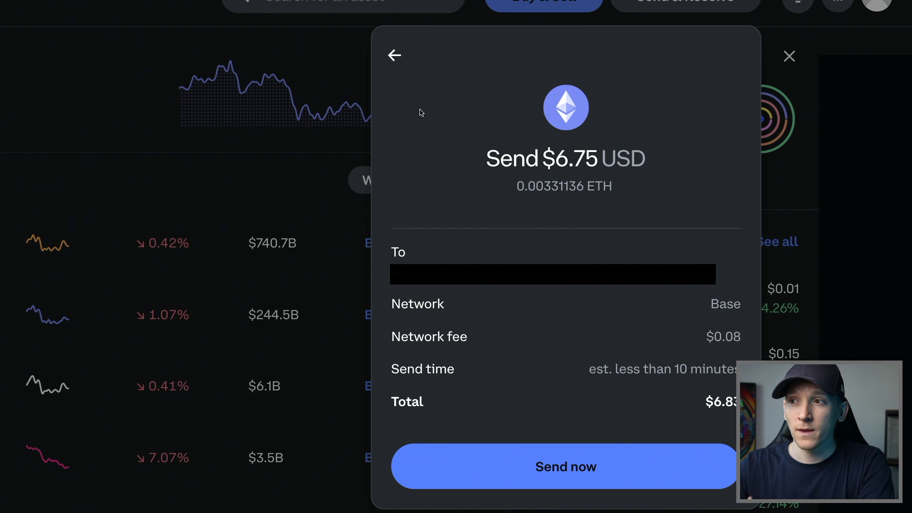
pyautogui.click(395, 56)
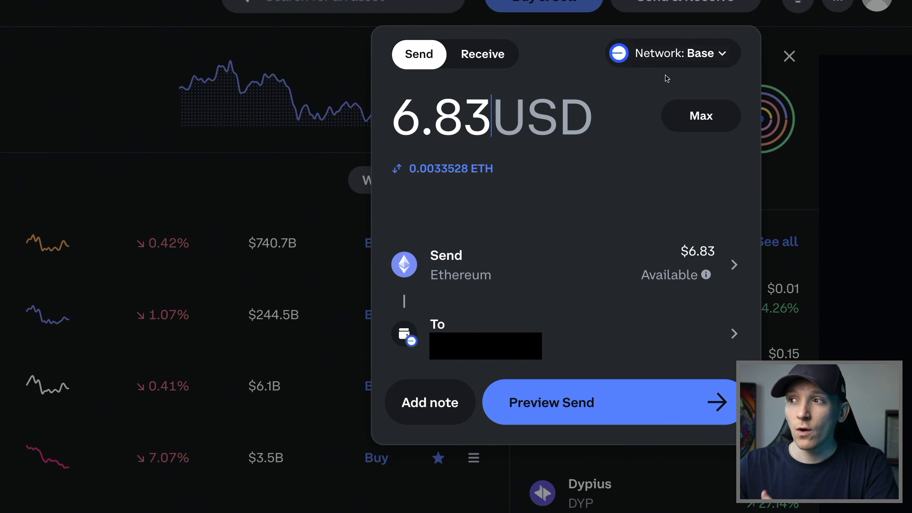
pyautogui.click(692, 60)
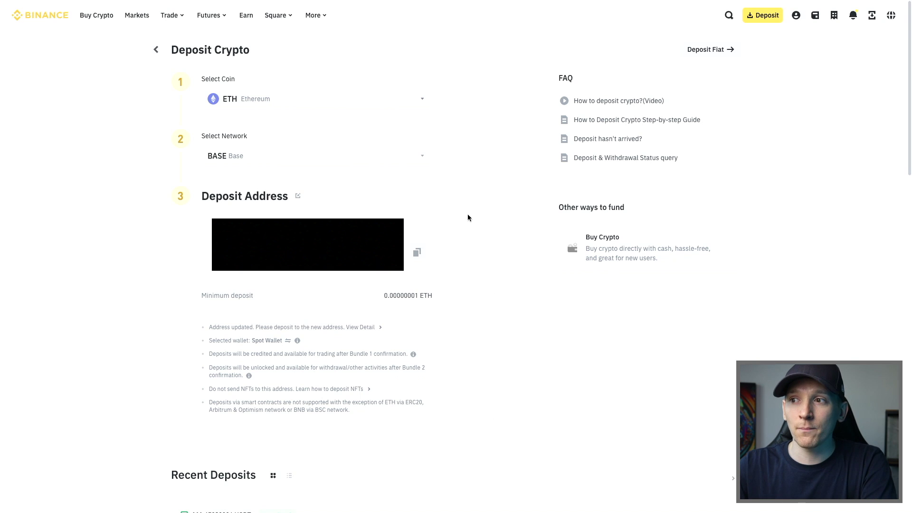
pyautogui.click(361, 153)
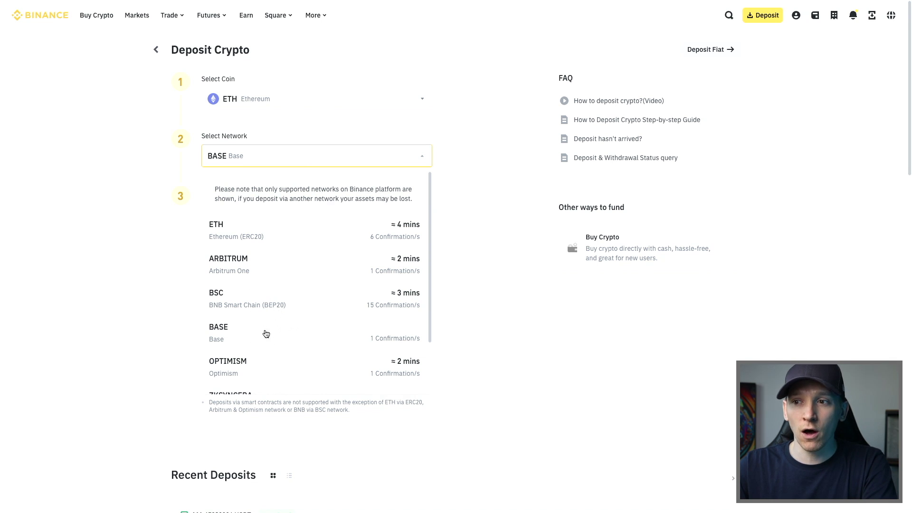
pyautogui.click(149, 257)
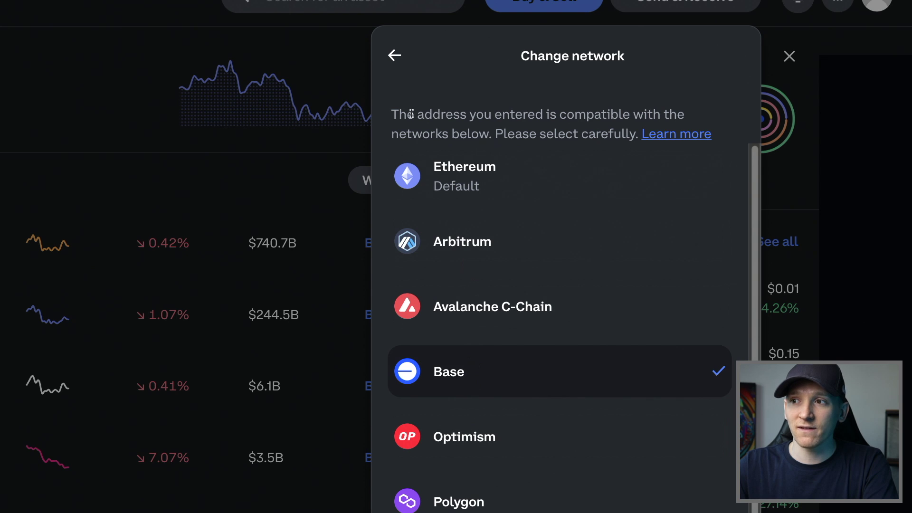
pyautogui.click(394, 56)
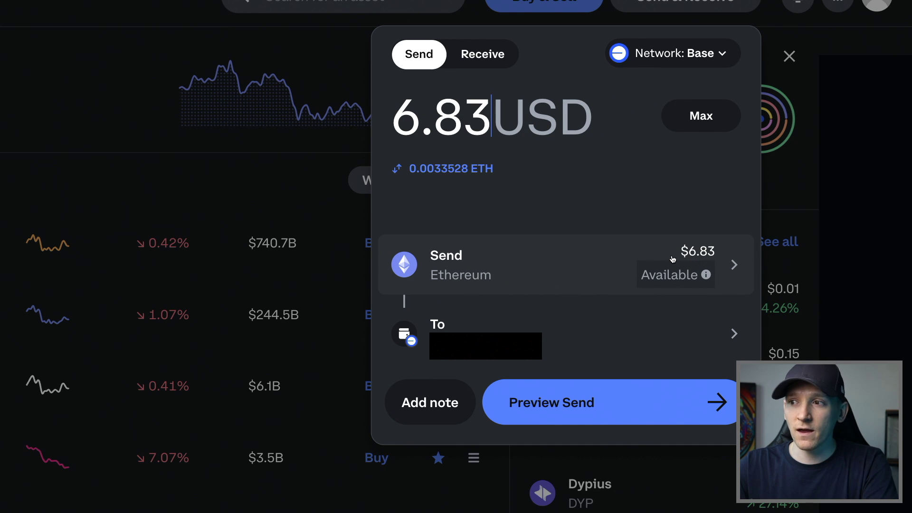